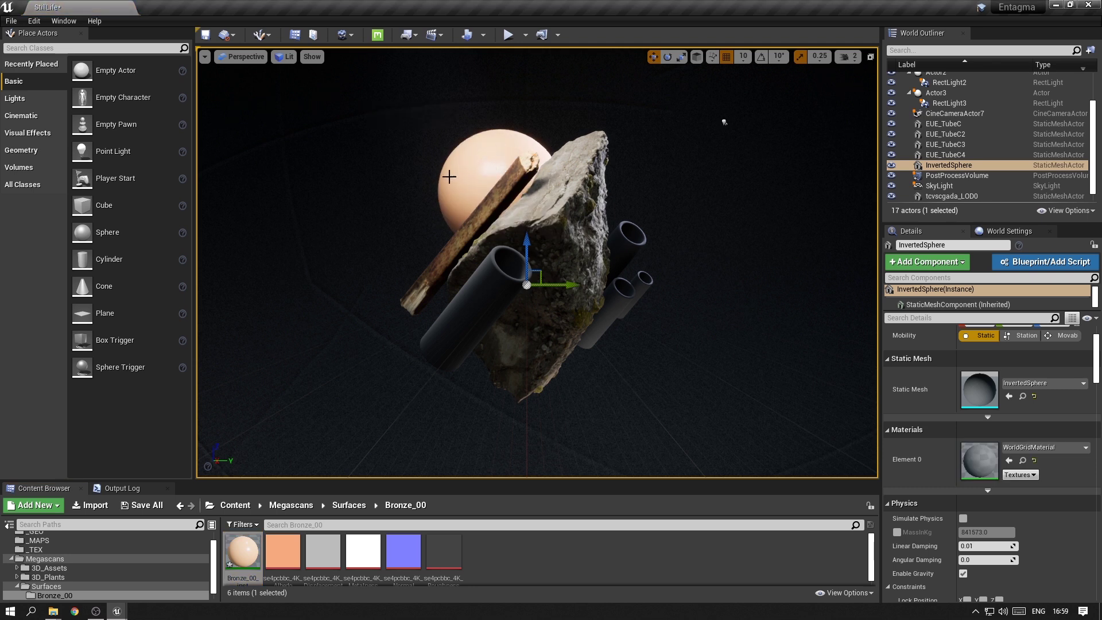
# Step: Open the Bronze_00 material instance and enable its Metallic? parameter override and value
pyautogui.doubleClick(242, 551)
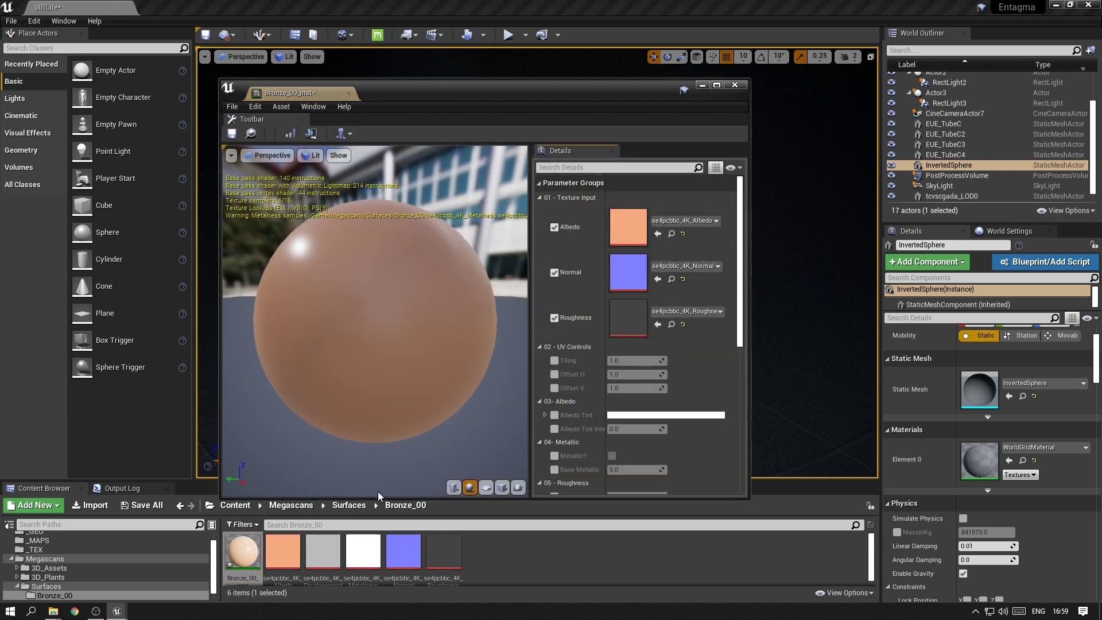
pyautogui.moveTo(506, 86); pyautogui.dragTo(757, 33)
pyautogui.scroll(-4, 822, 384)
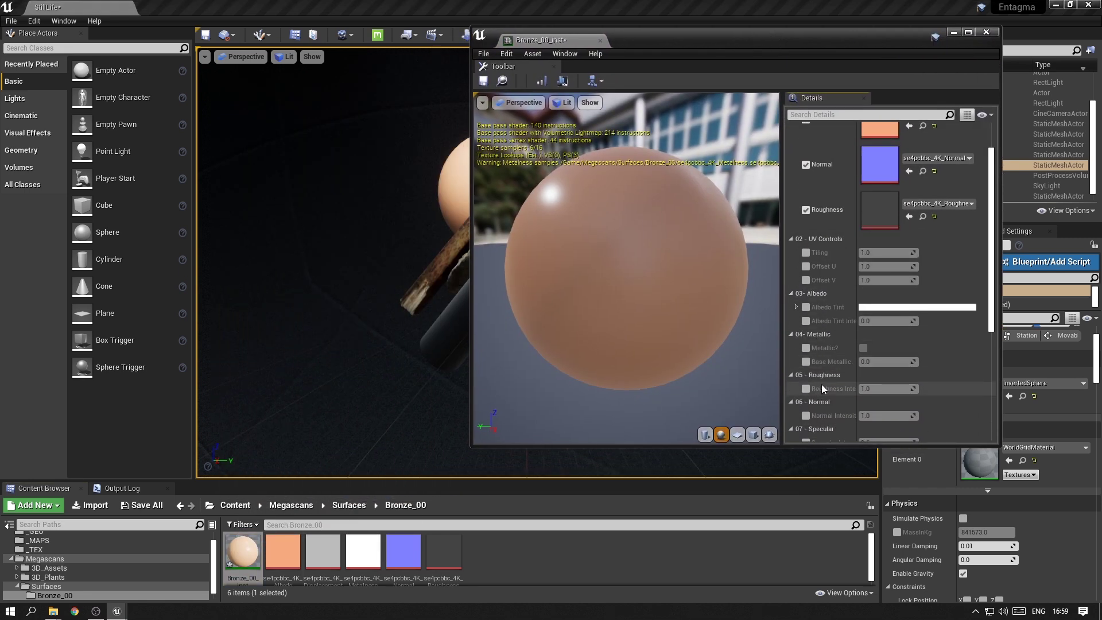
pyautogui.click(806, 348)
pyautogui.click(863, 348)
pyautogui.moveTo(648, 41); pyautogui.dragTo(726, 70)
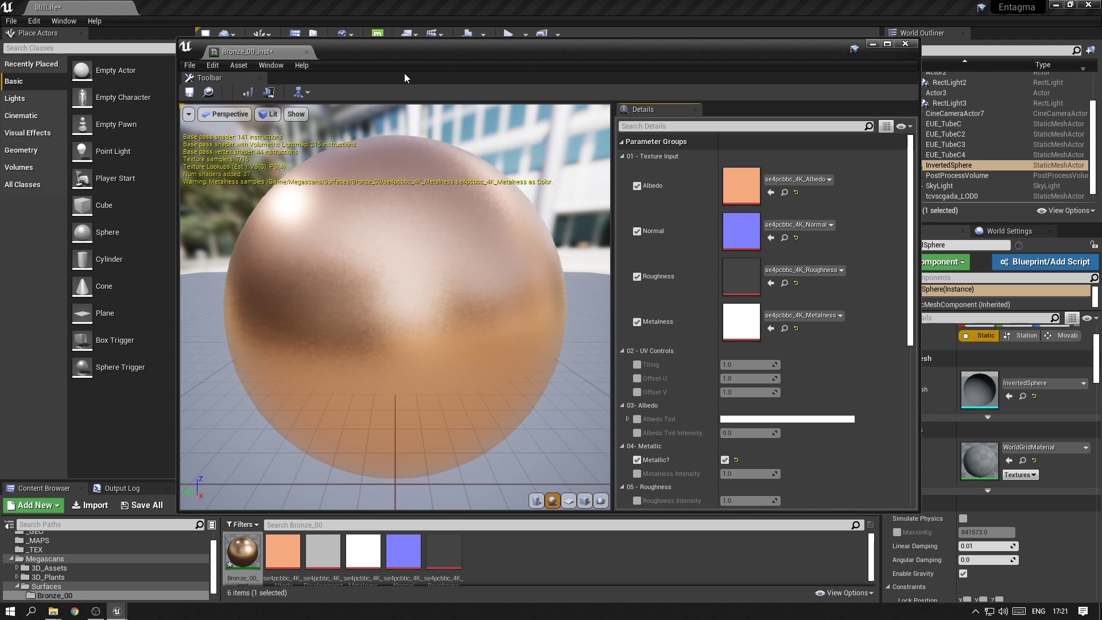
# Step: Try lowering the Roughness Intensity of the bronze material instance to about 0.37 and reset it to its default
pyautogui.scroll(-4, 684, 287)
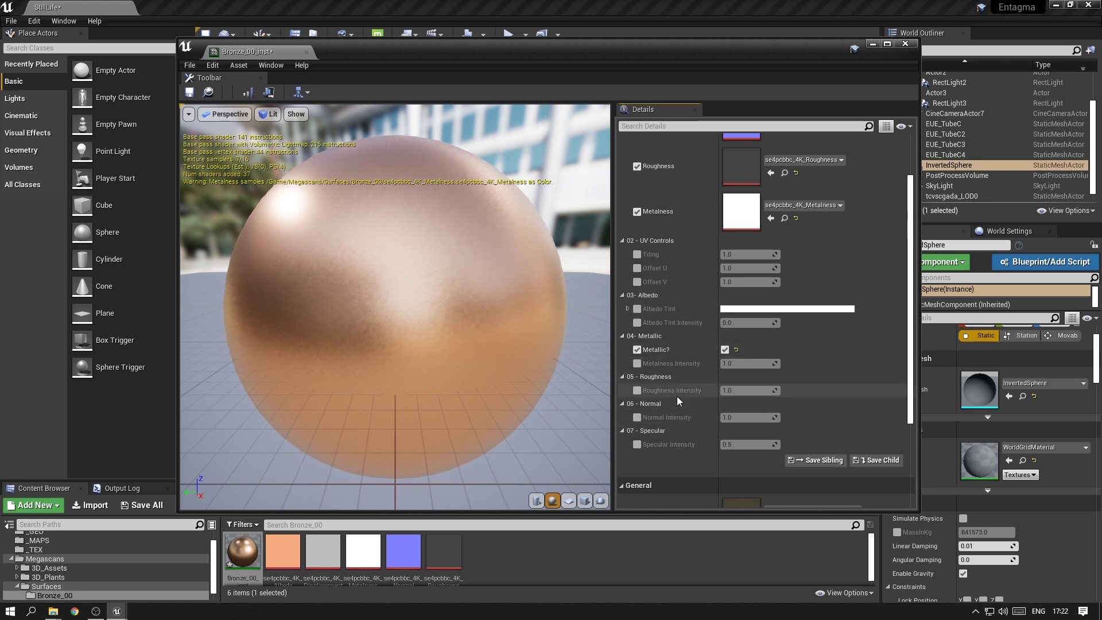
pyautogui.scroll(4, 677, 396)
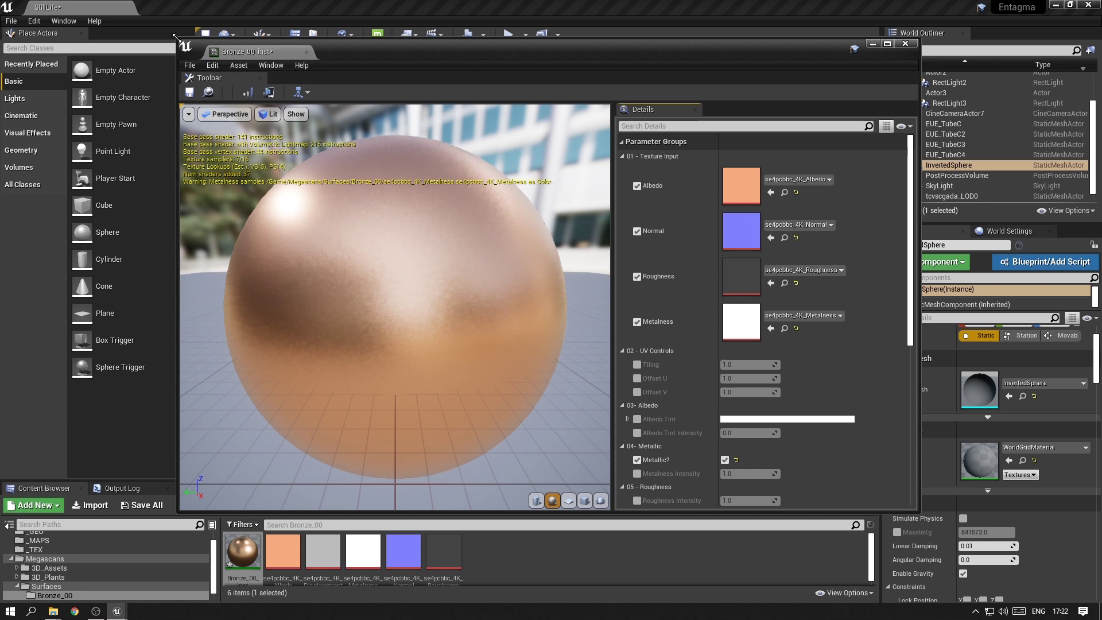
pyautogui.moveTo(175, 36); pyautogui.dragTo(295, 85)
pyautogui.moveTo(483, 88); pyautogui.dragTo(678, 78)
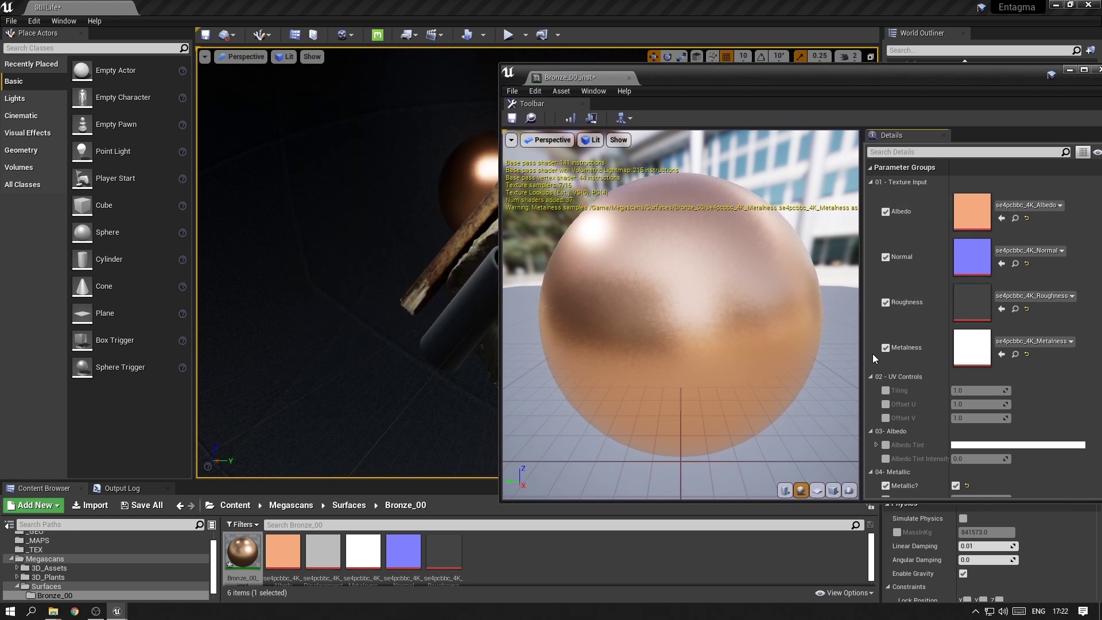
pyautogui.scroll(-4, 884, 356)
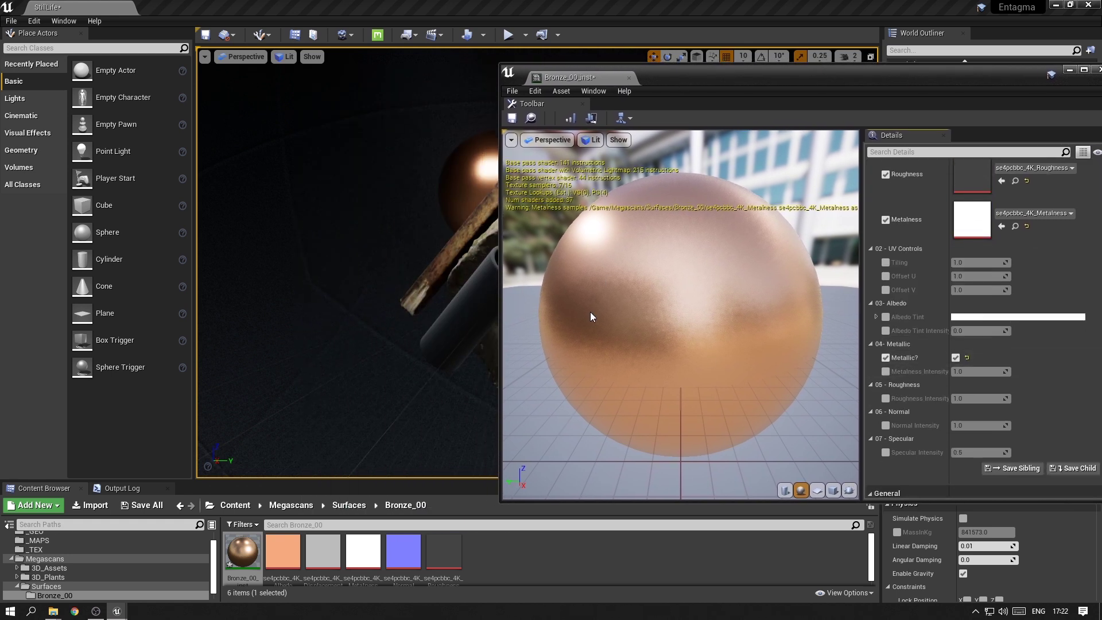
pyautogui.click(886, 398)
pyautogui.moveTo(978, 398)
pyautogui.mouseDown()
pyautogui.moveTo(956, 399)
pyautogui.moveTo(998, 399)
pyautogui.moveTo(982, 398)
pyautogui.mouseUp()
pyautogui.click(1017, 399)
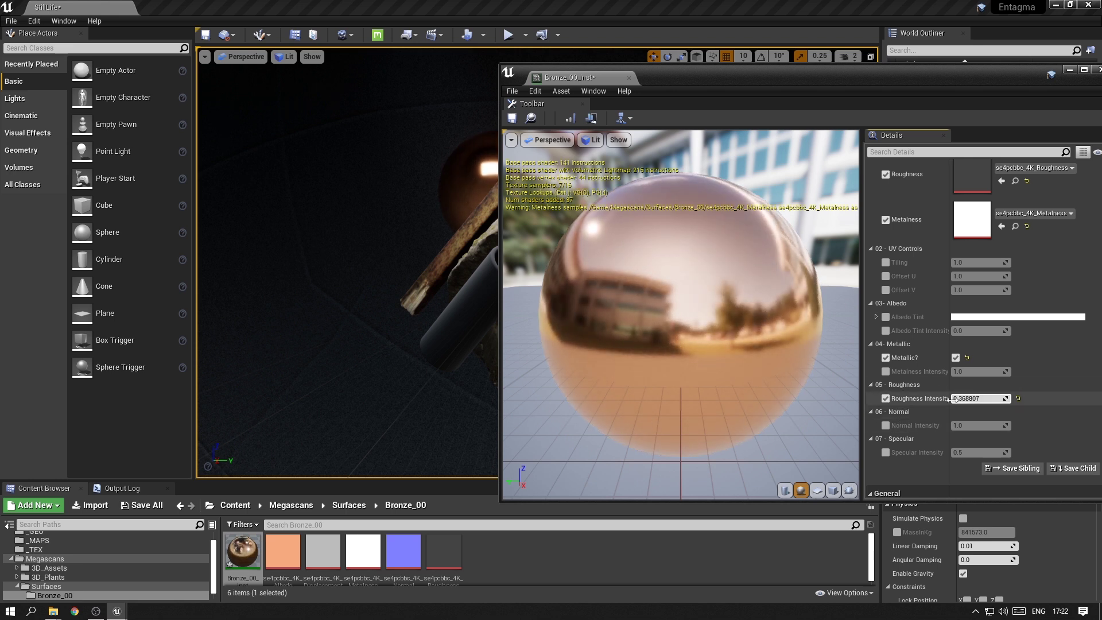
# Step: Open the bronze instance's parent material MS_DefaultMaterial and inspect its node graph
pyautogui.moveTo(746, 72); pyautogui.dragTo(436, 56)
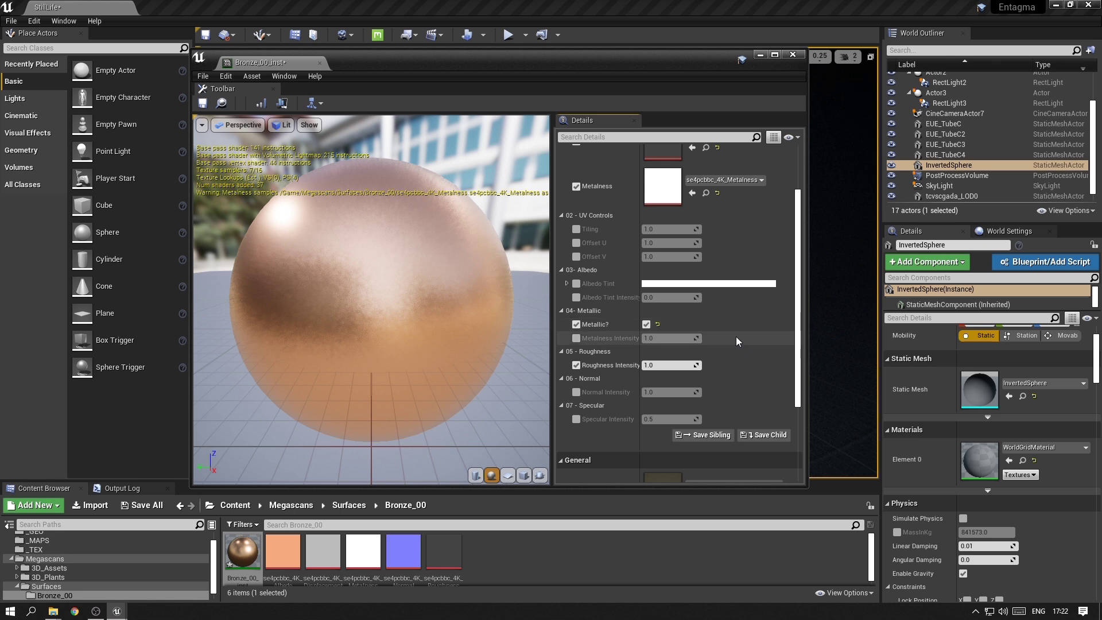
pyautogui.scroll(-5, 736, 336)
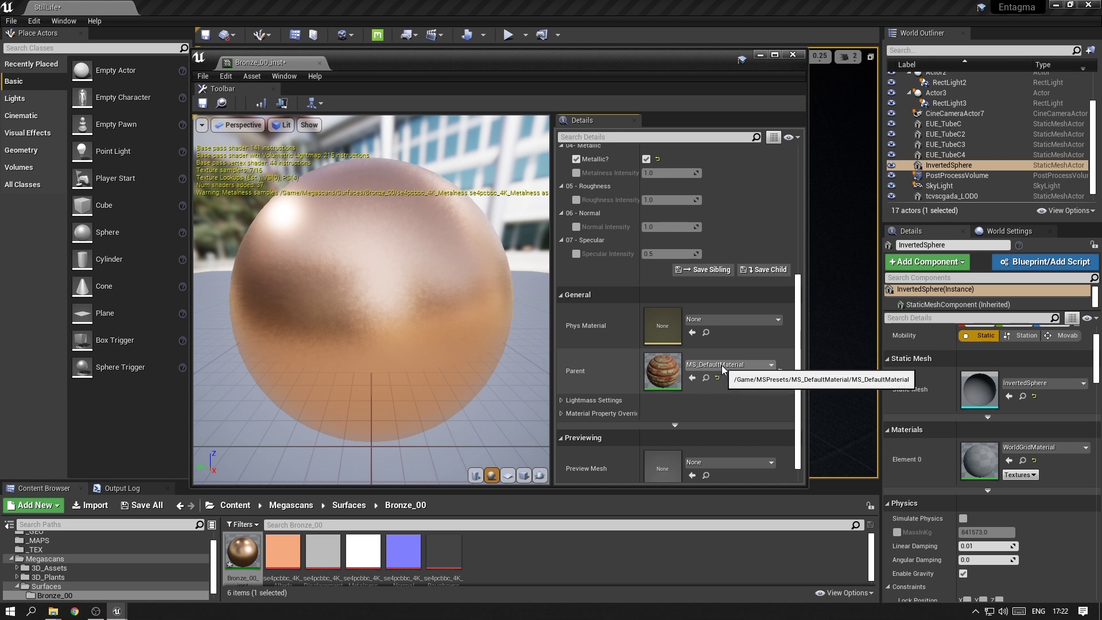
pyautogui.doubleClick(668, 376)
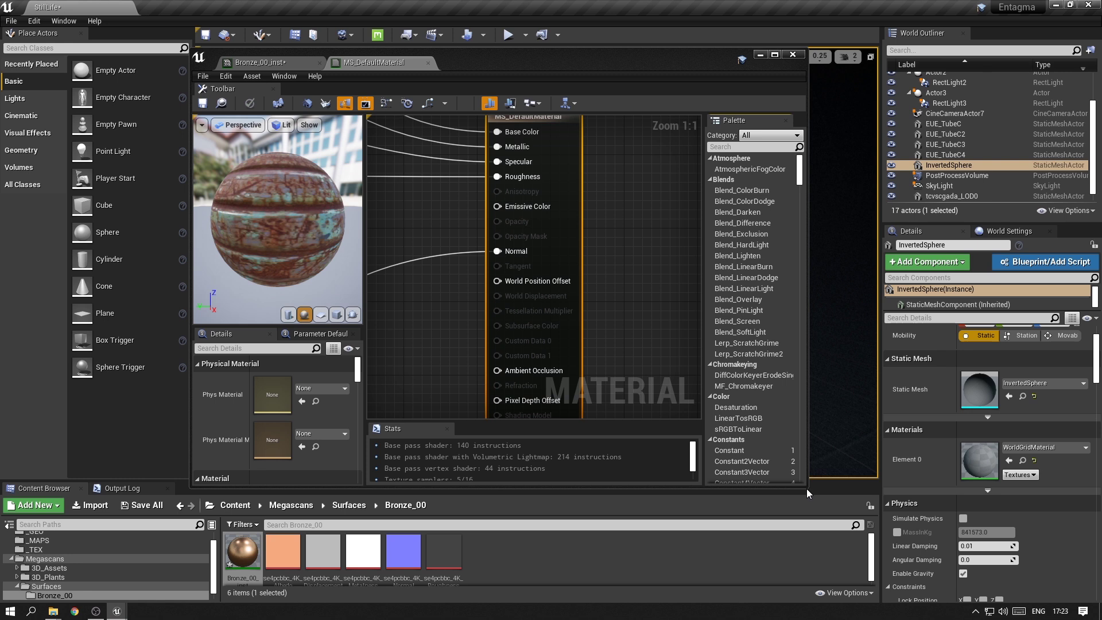
pyautogui.moveTo(807, 490); pyautogui.dragTo(982, 529)
pyautogui.scroll(-7, 718, 343)
pyautogui.moveTo(717, 344); pyautogui.dragTo(833, 358, button='right')
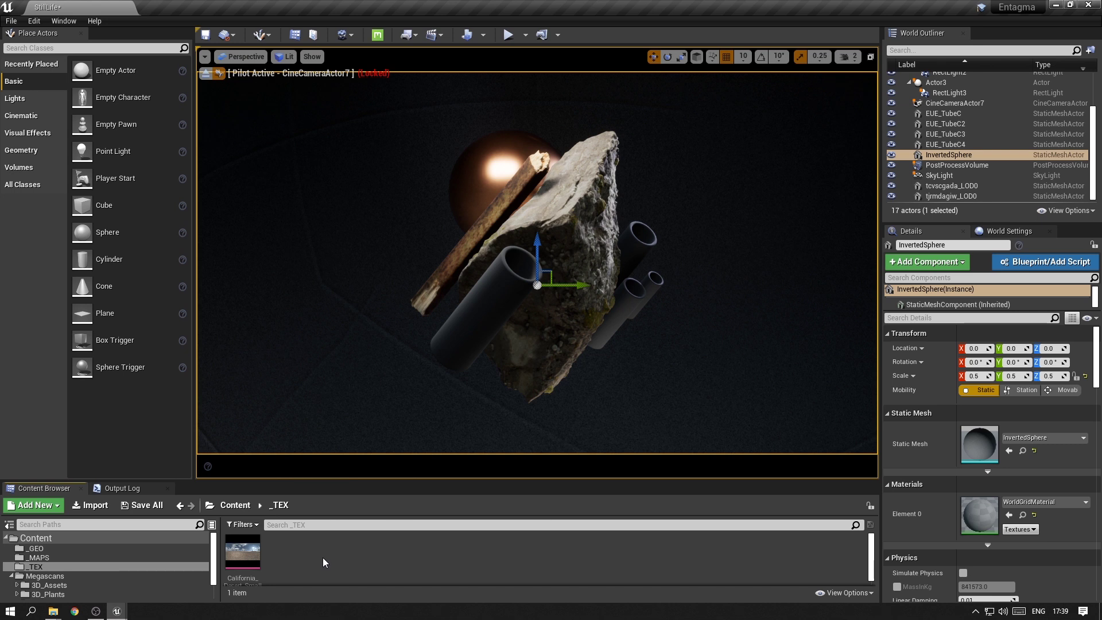
# Step: Create a new material named MAT_BG in the _TEX folder and open it for editing
pyautogui.rightClick(329, 561)
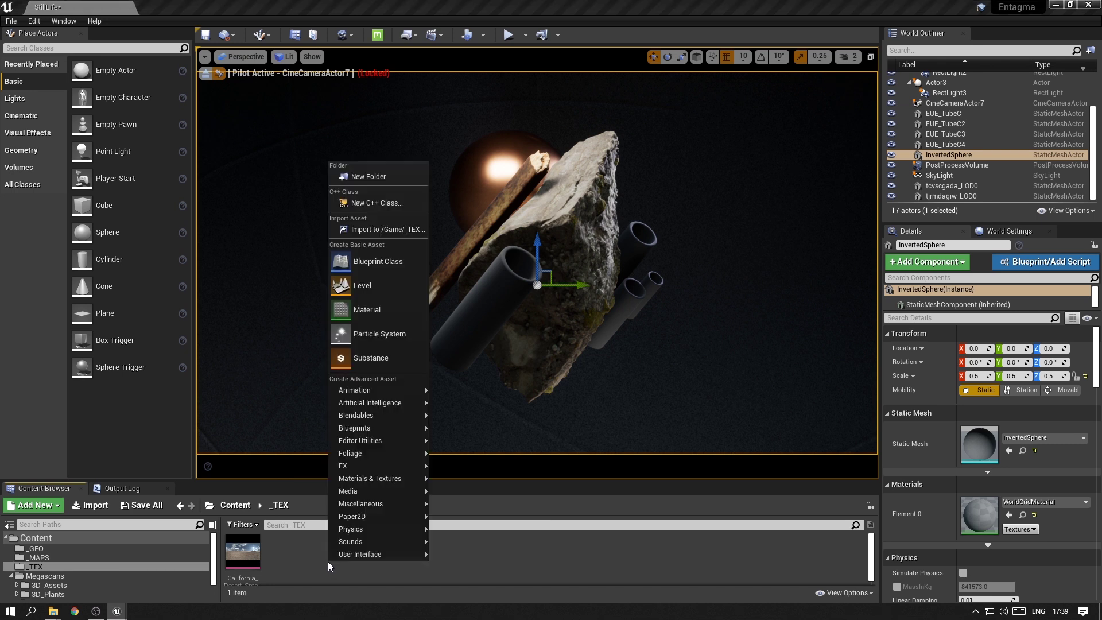
pyautogui.click(374, 310)
pyautogui.write('MAT_BG')
pyautogui.press('Return')
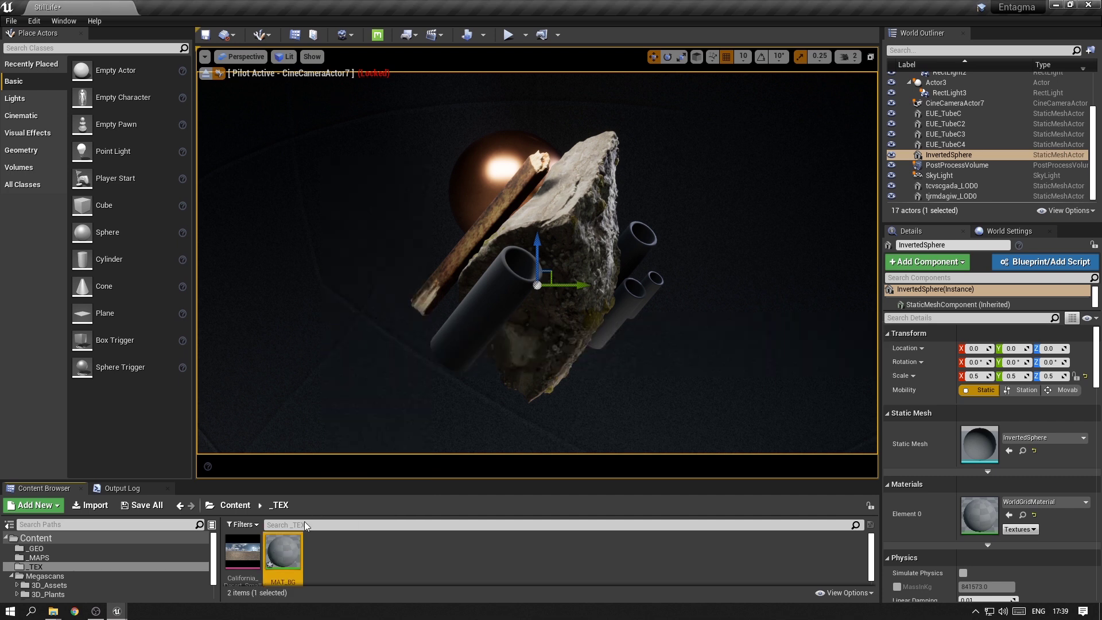
pyautogui.doubleClick(284, 548)
# Step: Add a Constant3Vector node to the MAT_BG graph and connect it to Base Color
pyautogui.moveTo(419, 373); pyautogui.dragTo(502, 367, button='right')
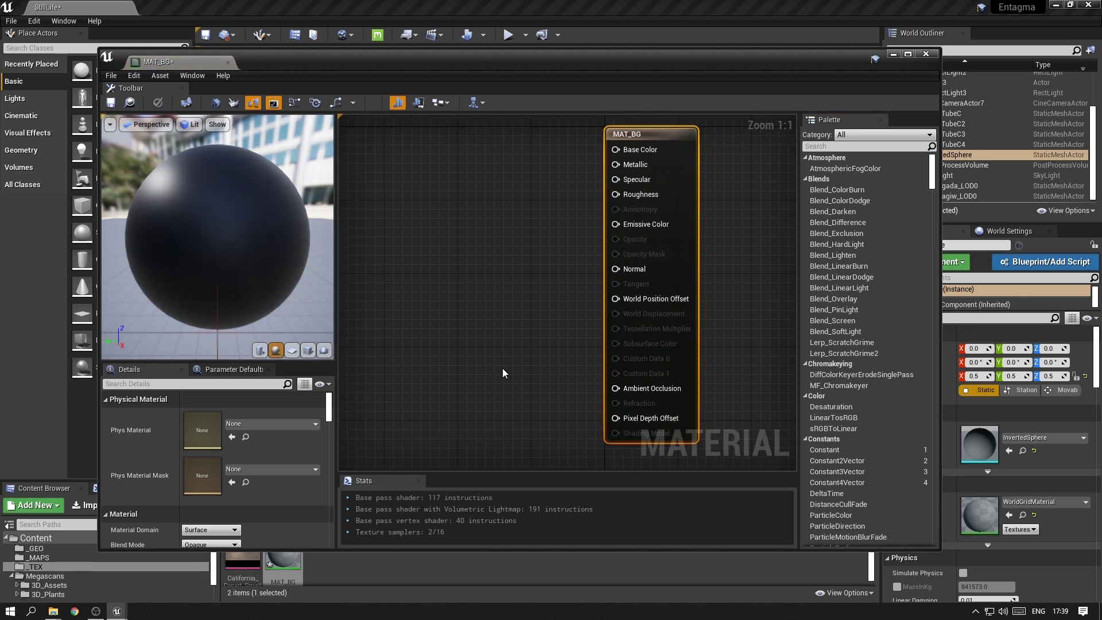
pyautogui.scroll(-1, 515, 342)
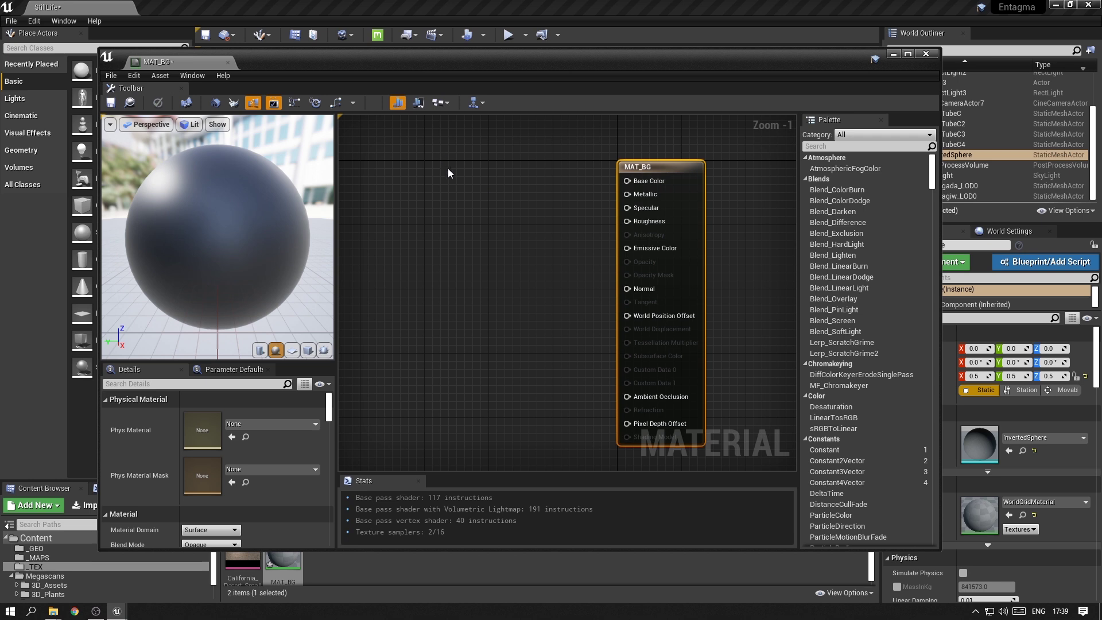
pyautogui.click(452, 151)
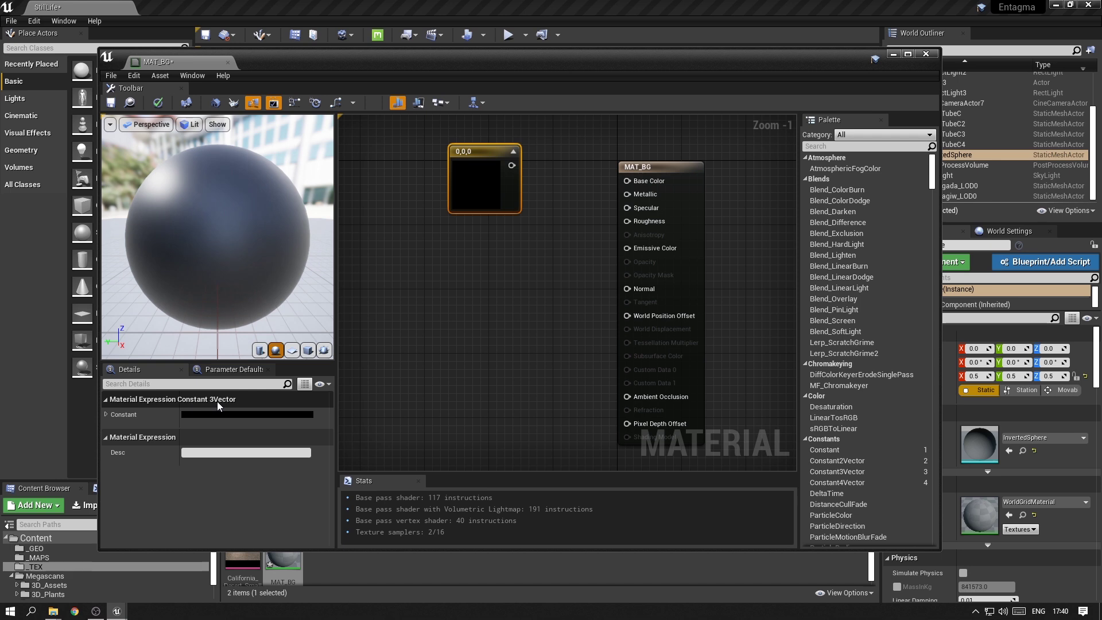
pyautogui.moveTo(511, 165); pyautogui.dragTo(628, 181)
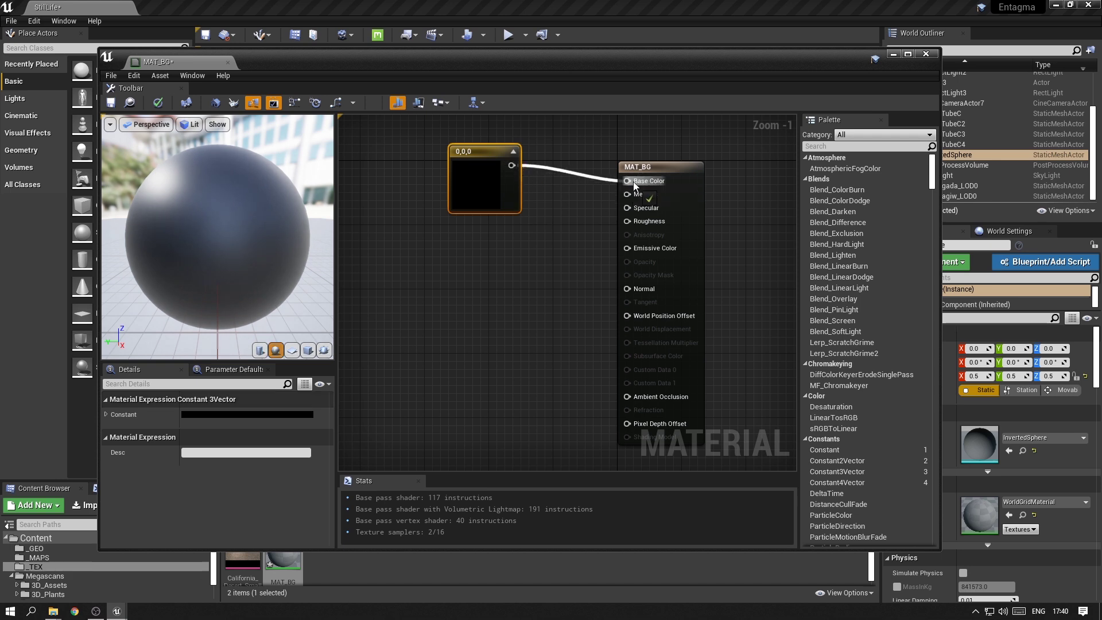
# Step: Set the Constant3Vector colour to a very dark green of about 0.0149, 0.0208, 0.00108
pyautogui.doubleClick(471, 190)
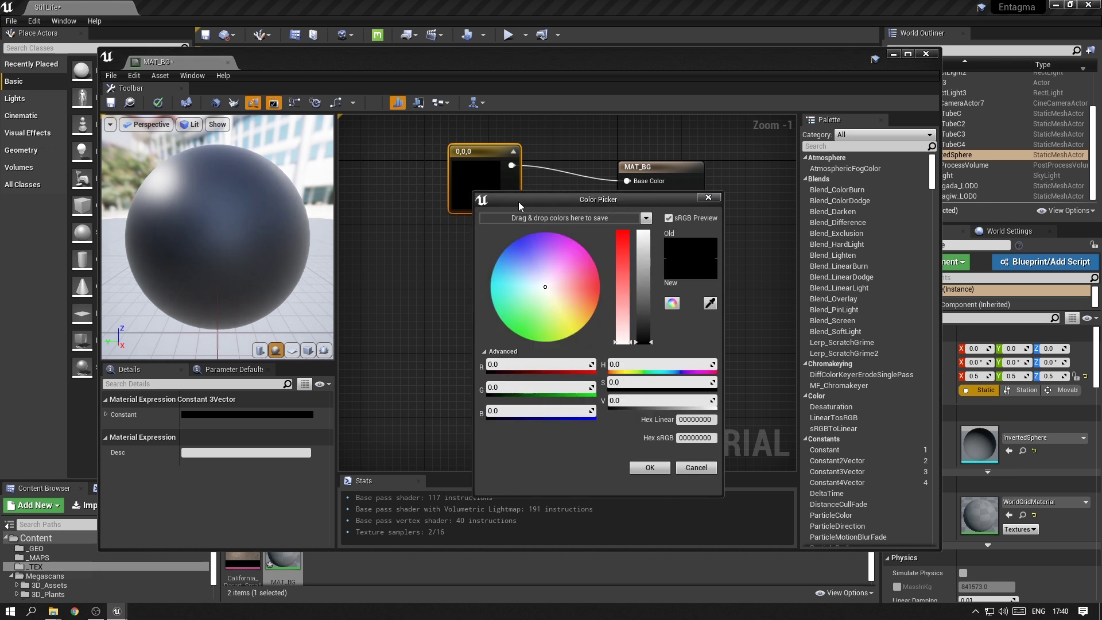
pyautogui.moveTo(518, 202); pyautogui.dragTo(476, 186)
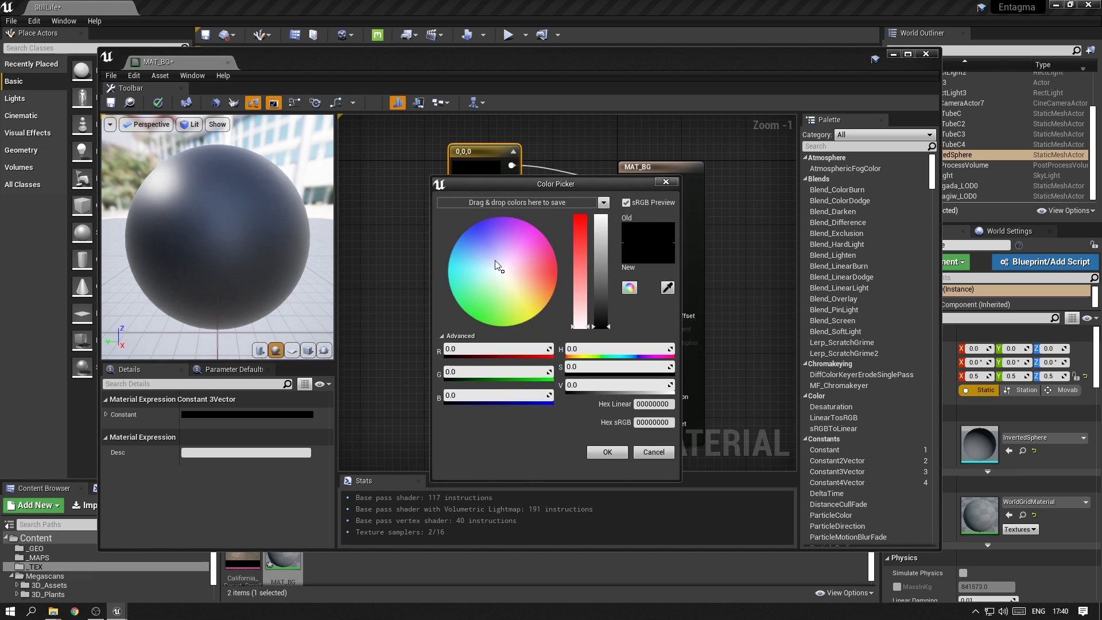
pyautogui.click(514, 322)
pyautogui.click(607, 325)
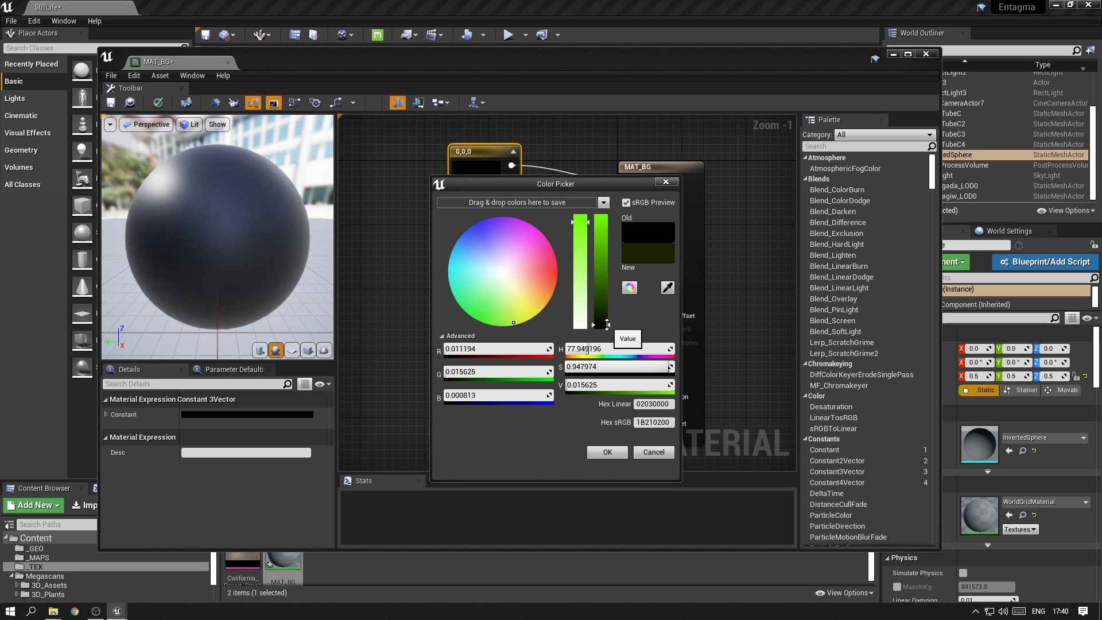
pyautogui.press('Return')
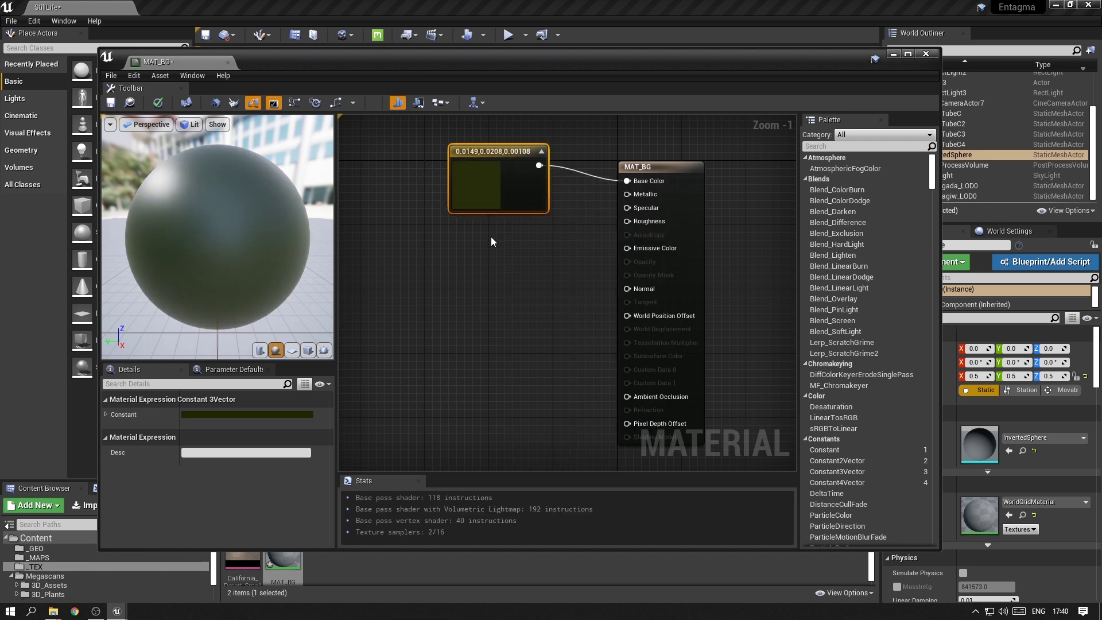
# Step: Add a Constant node with value 0.9, connect it to Roughness, and apply and save the material
pyautogui.click(521, 234)
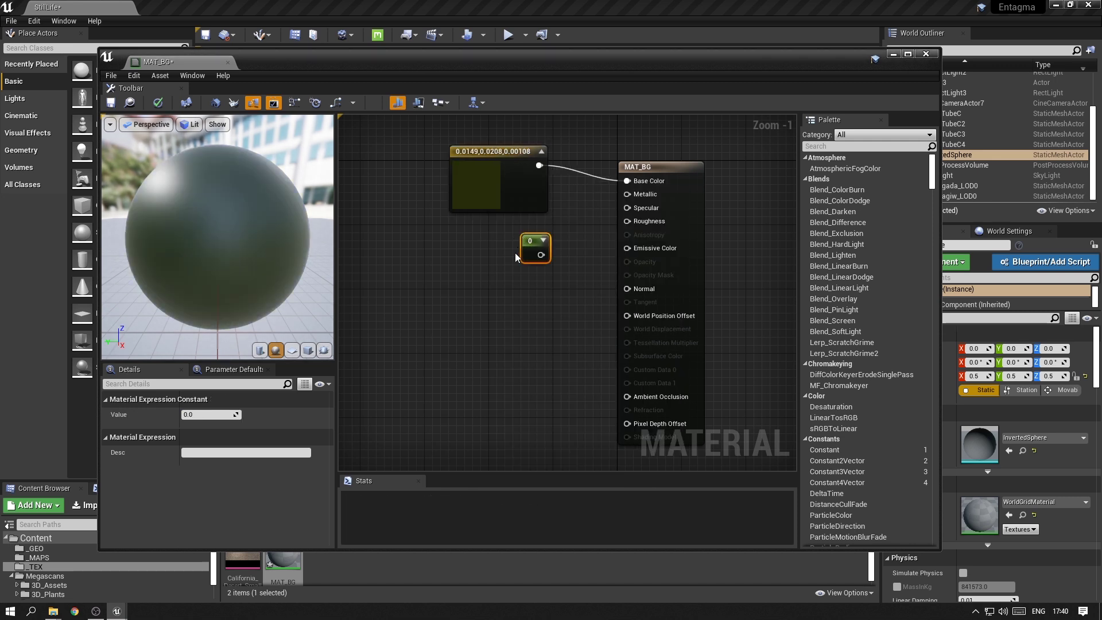
pyautogui.click(211, 415)
pyautogui.write('0.9')
pyautogui.press('Return')
pyautogui.moveTo(543, 256); pyautogui.dragTo(628, 221)
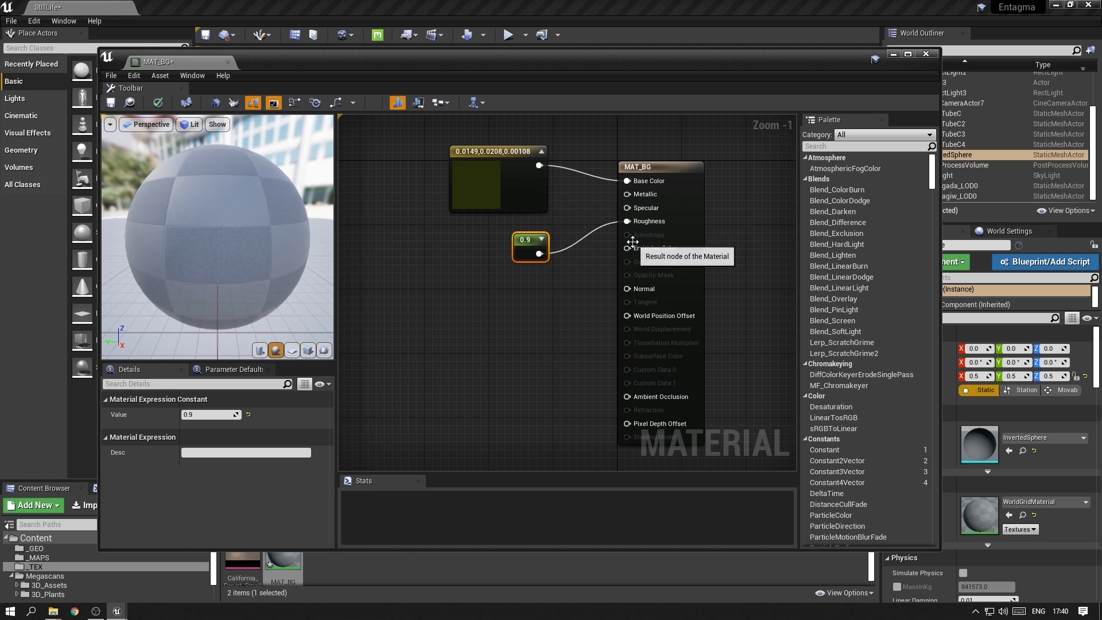
pyautogui.click(157, 103)
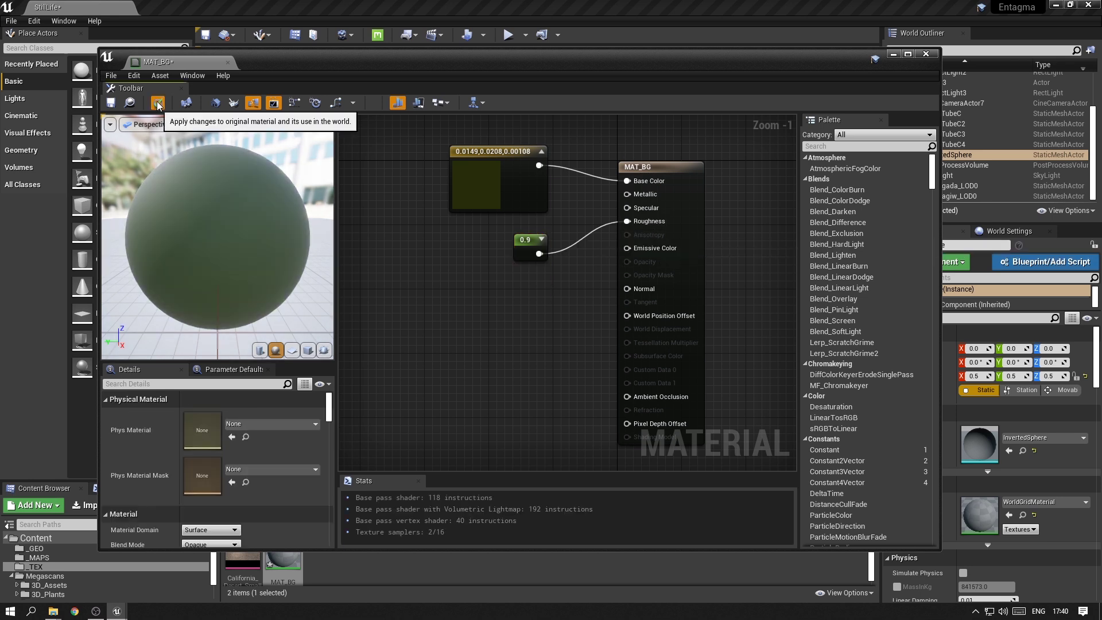
pyautogui.hotkey('ctrl', 's')
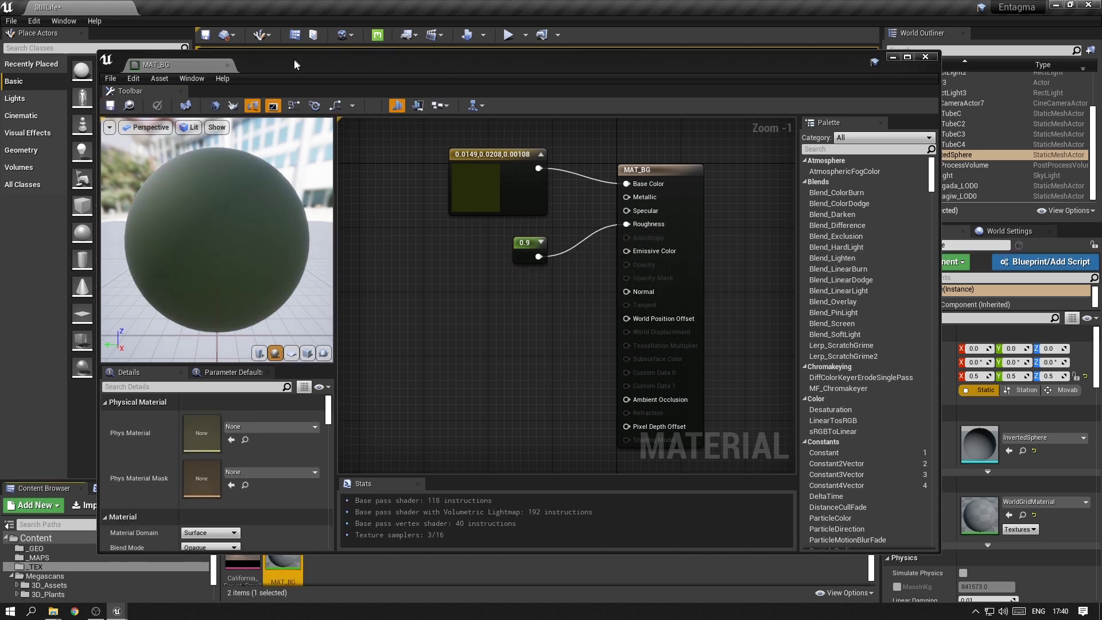
# Step: Assign MAT_BG to the InvertedSphere background and clear the selection
pyautogui.moveTo(402, 57); pyautogui.dragTo(628, 553)
pyautogui.moveTo(283, 552); pyautogui.dragTo(341, 315)
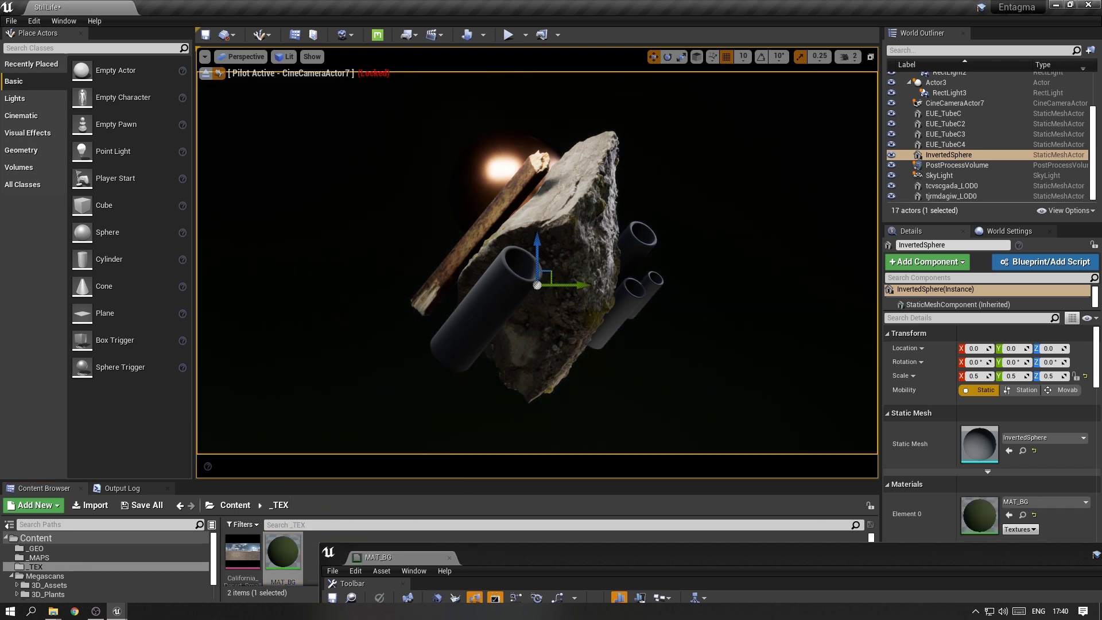
pyautogui.press('Escape')
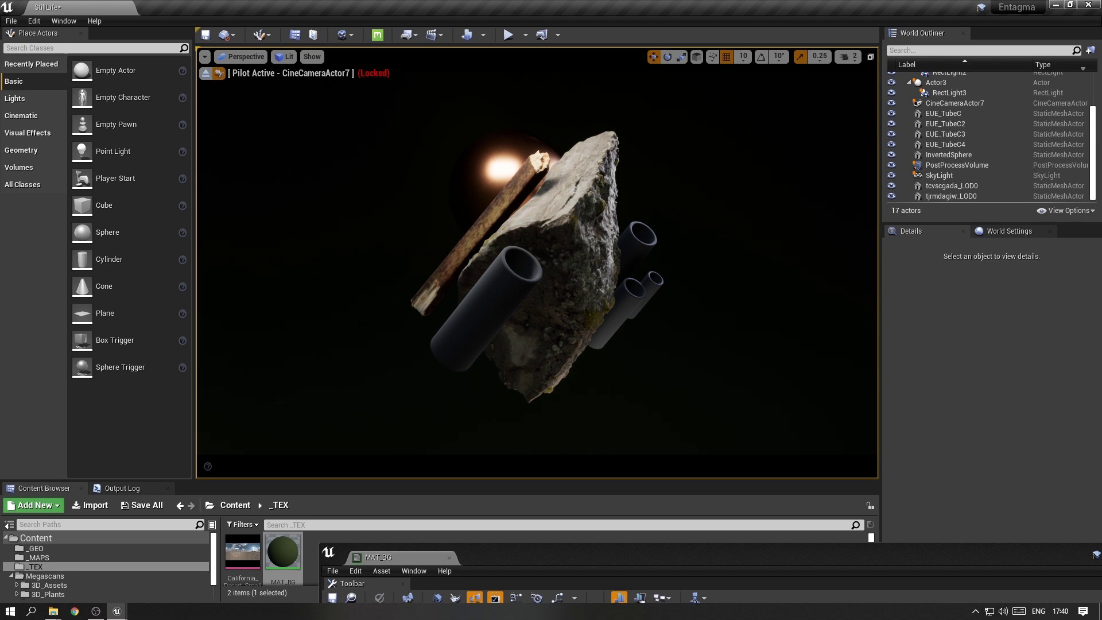
# Step: Set the SkyLight's intensity to 2.0 cd/m2
pyautogui.click(939, 175)
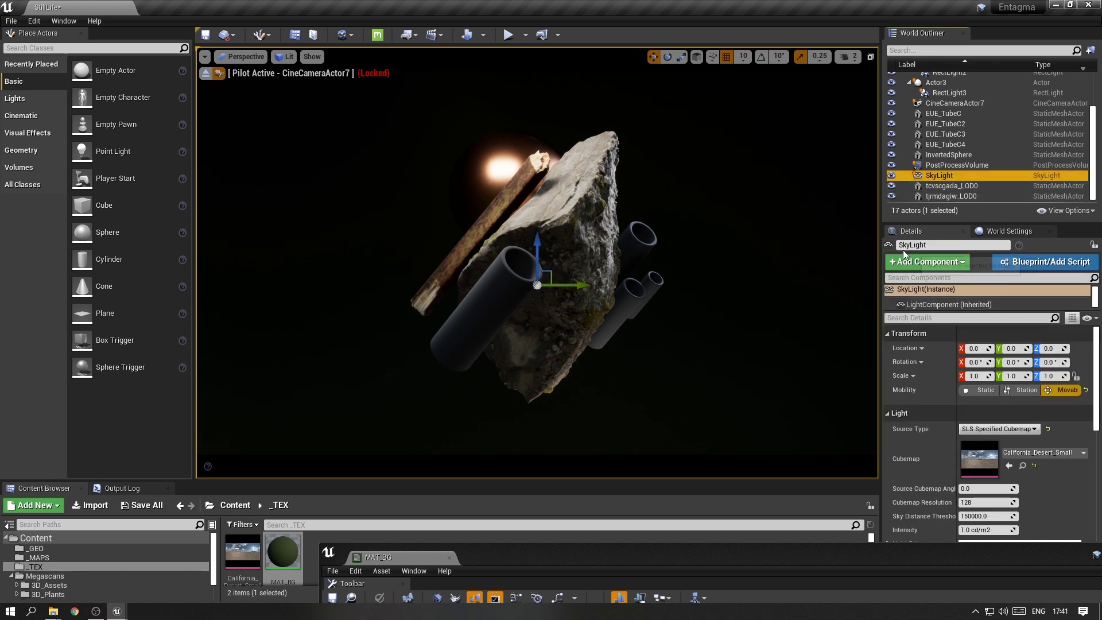
pyautogui.click(968, 457)
pyautogui.write('2')
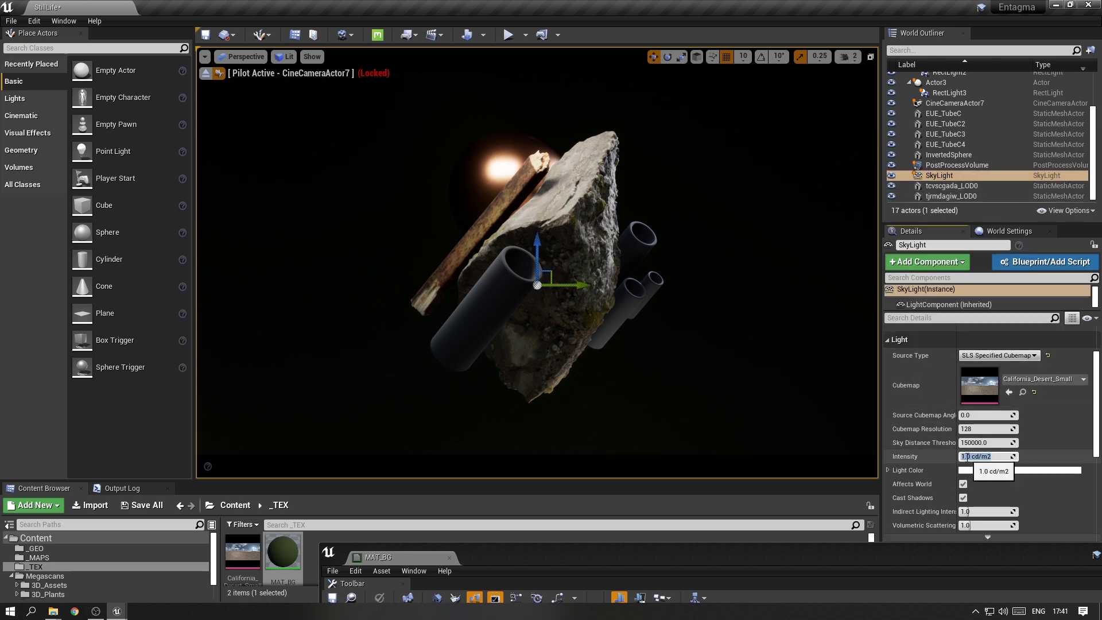
pyautogui.press('Return')
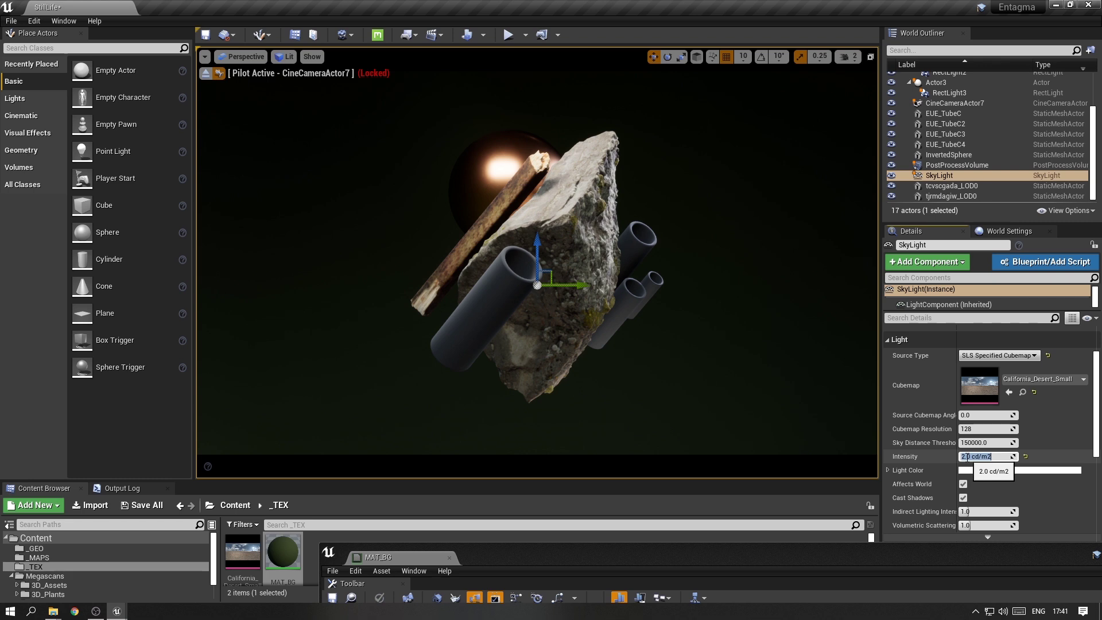
# Step: Connect MAT_BG's dark green colour constant to Emissive Color as well and apply the change
pyautogui.moveTo(594, 557); pyautogui.dragTo(535, 60)
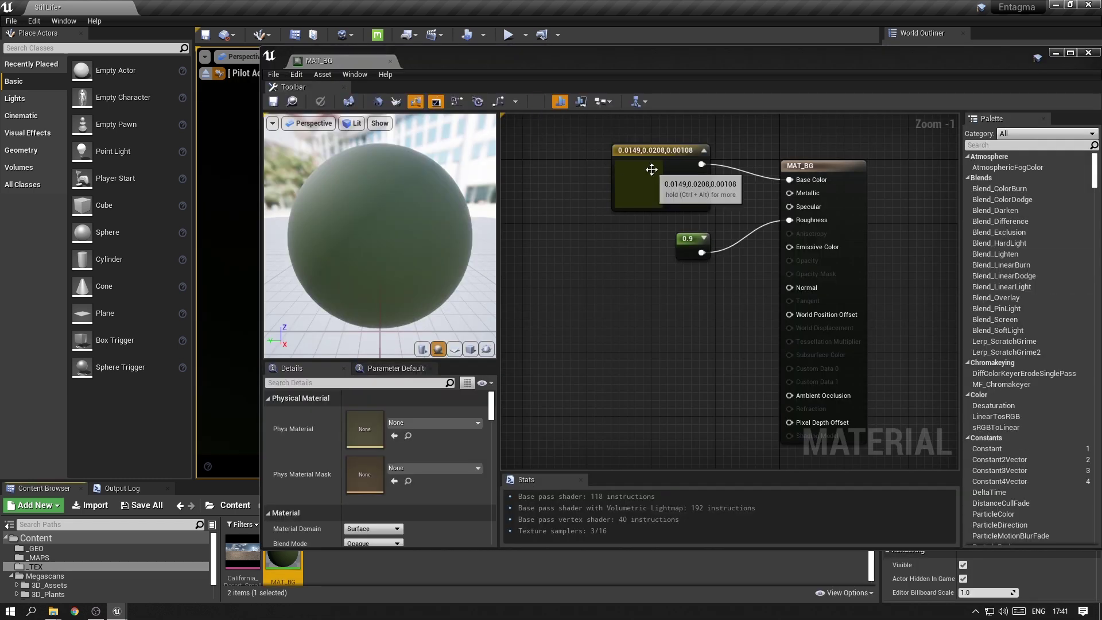
pyautogui.moveTo(701, 164); pyautogui.dragTo(789, 252)
pyautogui.click(320, 101)
pyautogui.moveTo(475, 60); pyautogui.dragTo(586, 491)
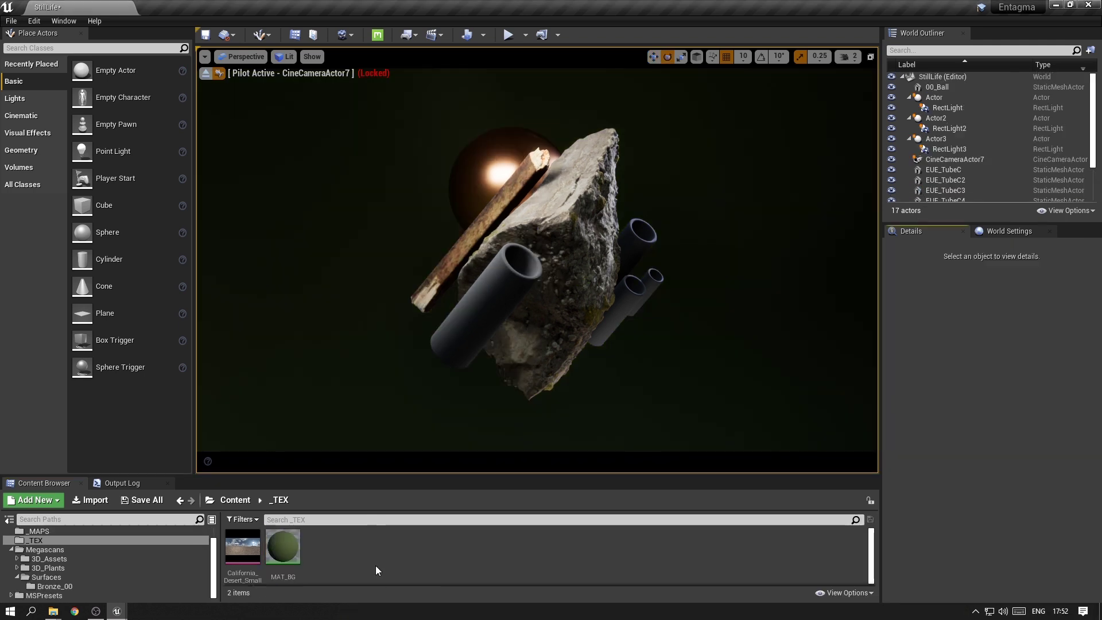
# Step: Create a new material named MAT_Color in the _TEX folder and open it for editing
pyautogui.rightClick(376, 566)
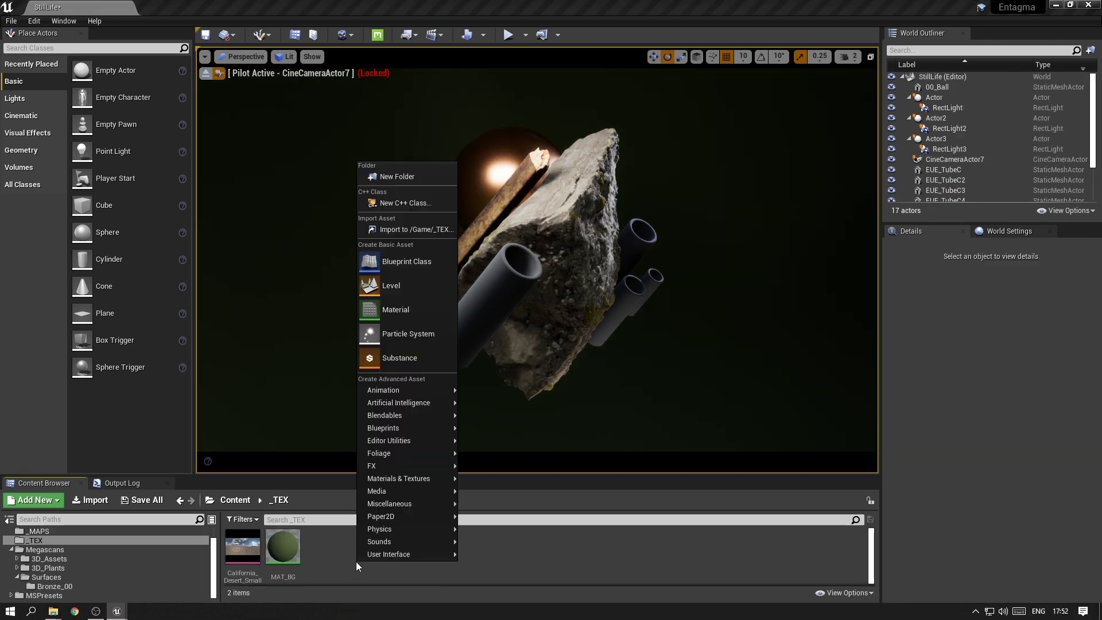
pyautogui.click(384, 353)
pyautogui.write('MAT')
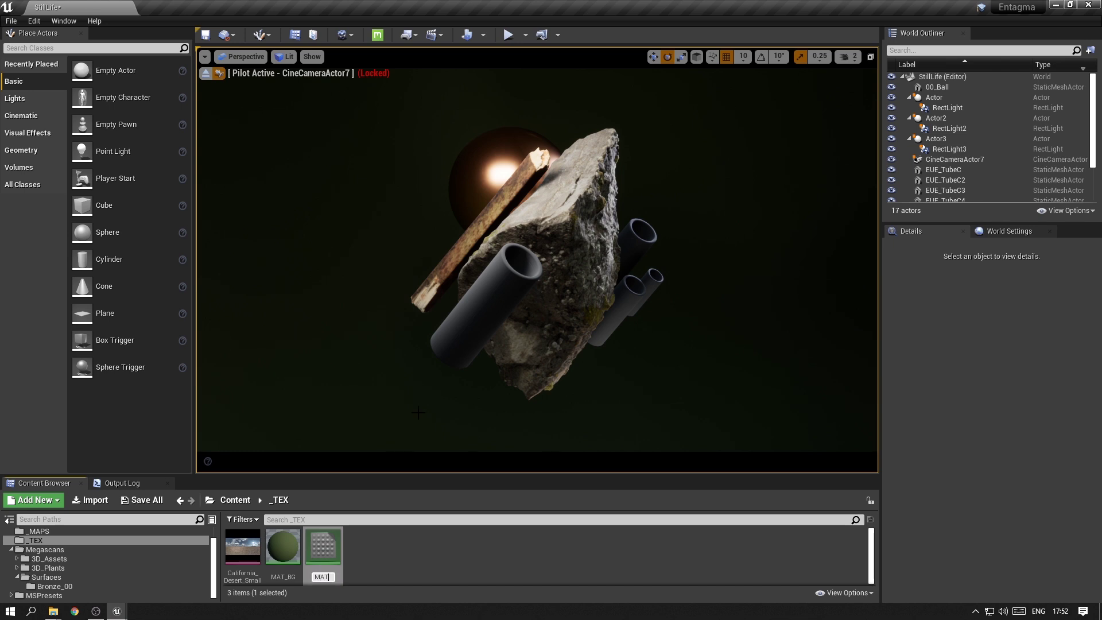
pyautogui.write('_Color')
pyautogui.press('Return')
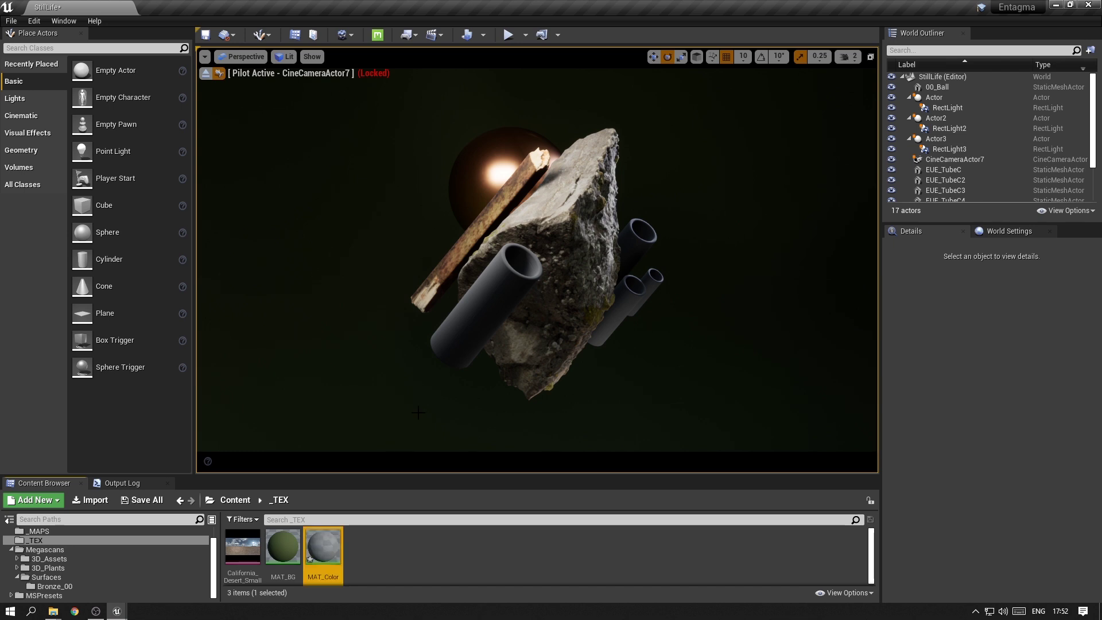
pyautogui.doubleClick(322, 540)
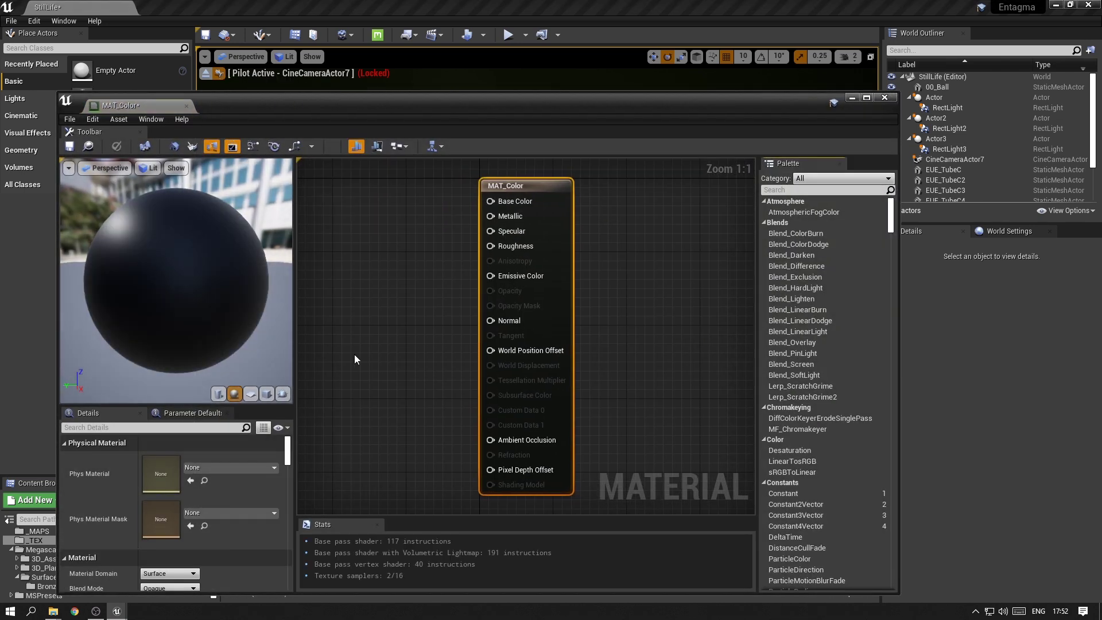
# Step: Add a Constant3Vector node with hex sRGB colour F2FF4D00 and connect it to MAT_Color's Base Color
pyautogui.click(369, 190)
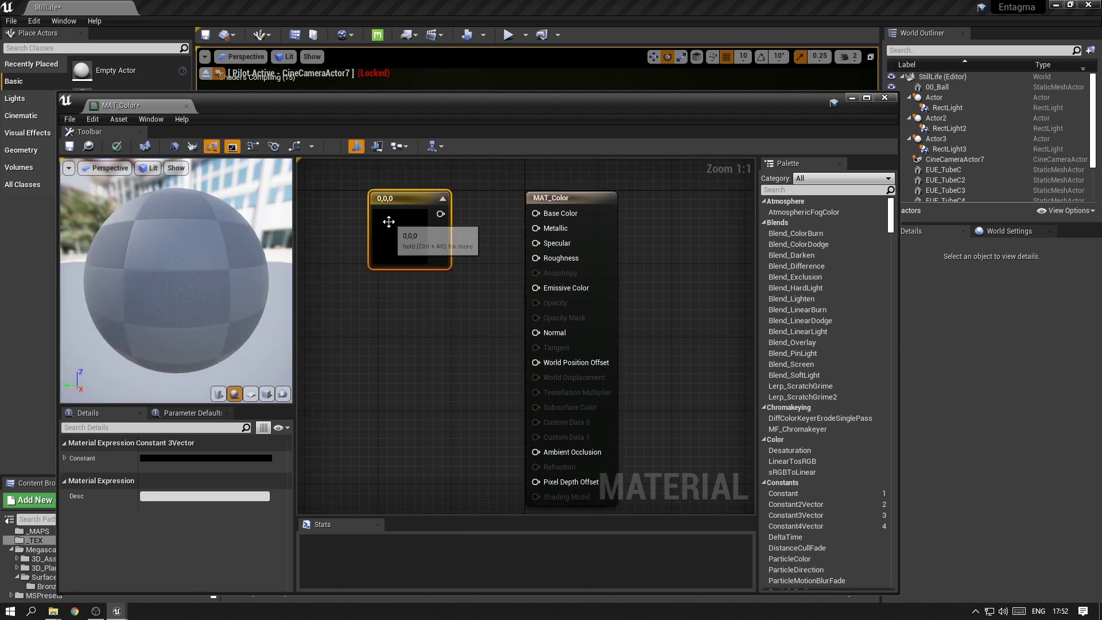
pyautogui.doubleClick(401, 230)
pyautogui.click(624, 478)
pyautogui.write('F2FF4D00')
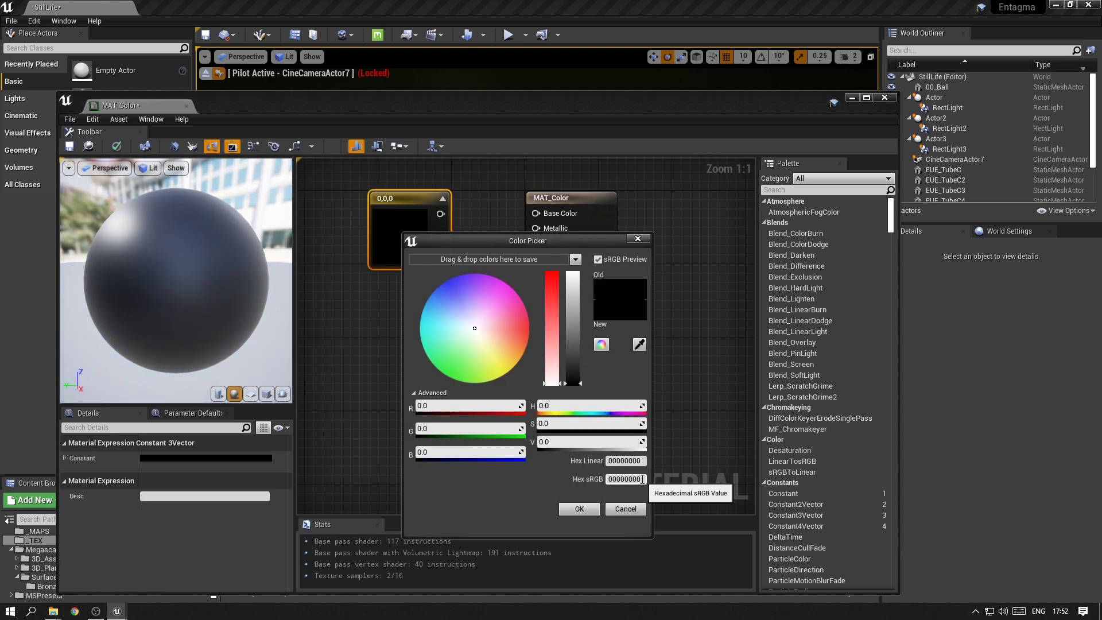
pyautogui.click(597, 509)
pyautogui.moveTo(440, 214); pyautogui.dragTo(535, 213)
# Step: Add two Constant nodes and connect one to Metallic and the other to Roughness in MAT_Color
pyautogui.click(415, 303)
pyautogui.moveTo(436, 305); pyautogui.dragTo(536, 227)
pyautogui.click(411, 343)
pyautogui.moveTo(437, 351); pyautogui.dragTo(540, 258)
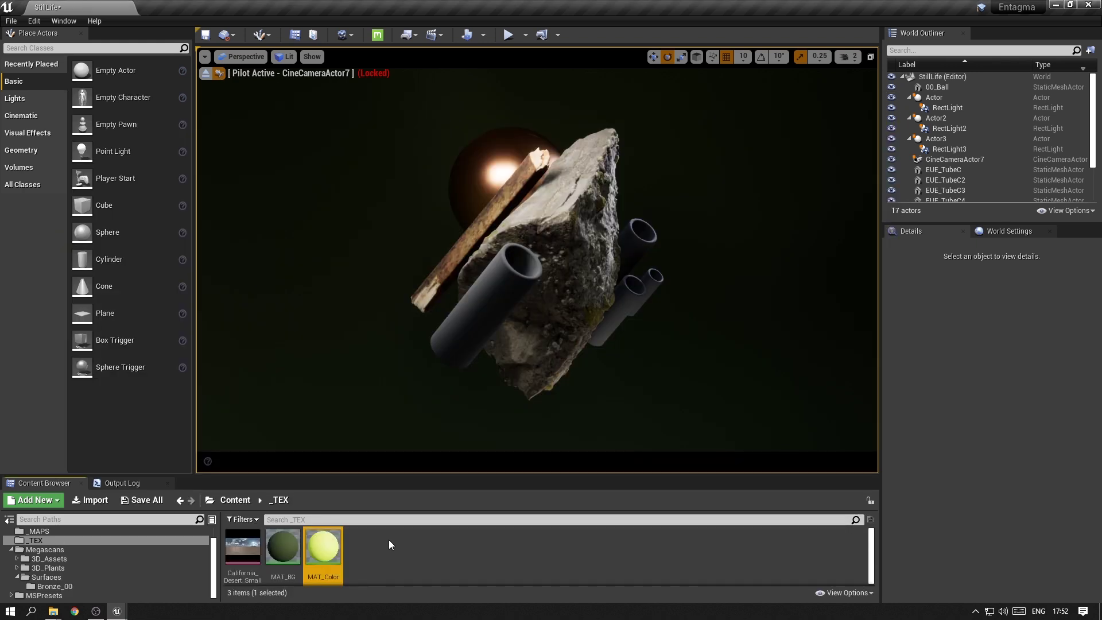
# Step: Assign MAT_Color to the large front tube and two rear tubes, and the Bronze_00 material to the remaining rear tube
pyautogui.moveTo(335, 545); pyautogui.dragTo(646, 244)
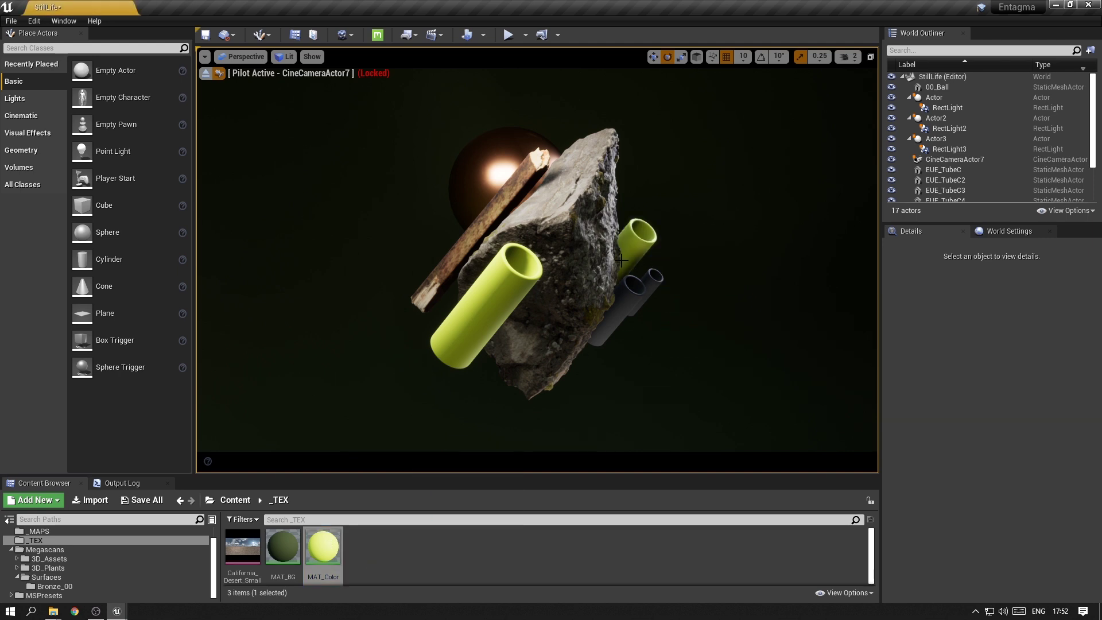
pyautogui.moveTo(323, 545); pyautogui.dragTo(643, 298)
pyautogui.click(55, 586)
pyautogui.moveTo(232, 552); pyautogui.dragTo(612, 315)
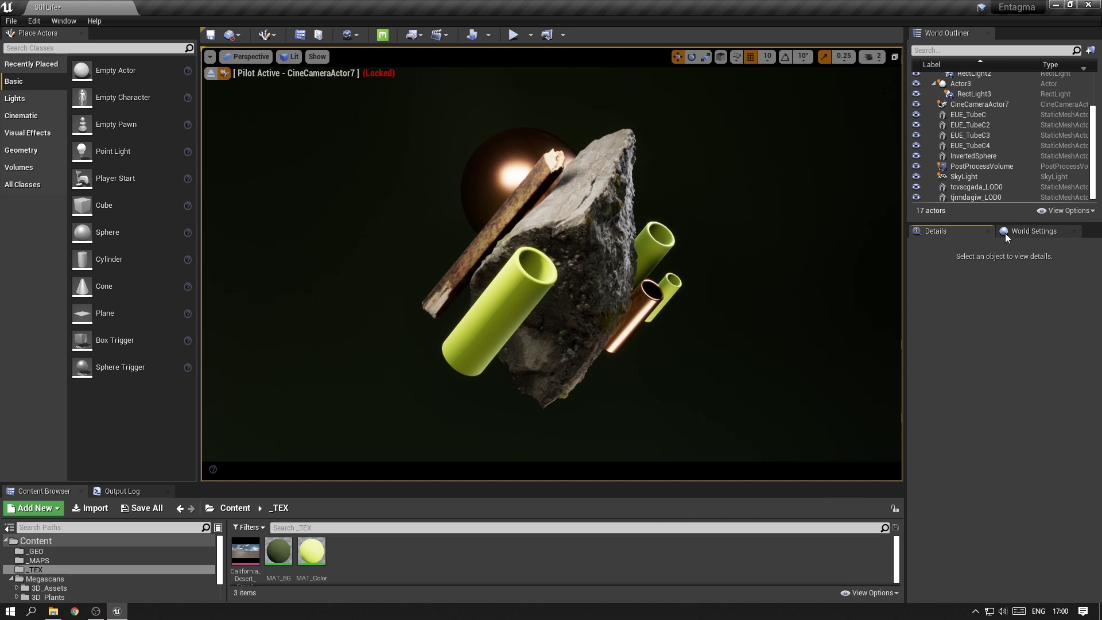
pyautogui.scroll(3, 973, 158)
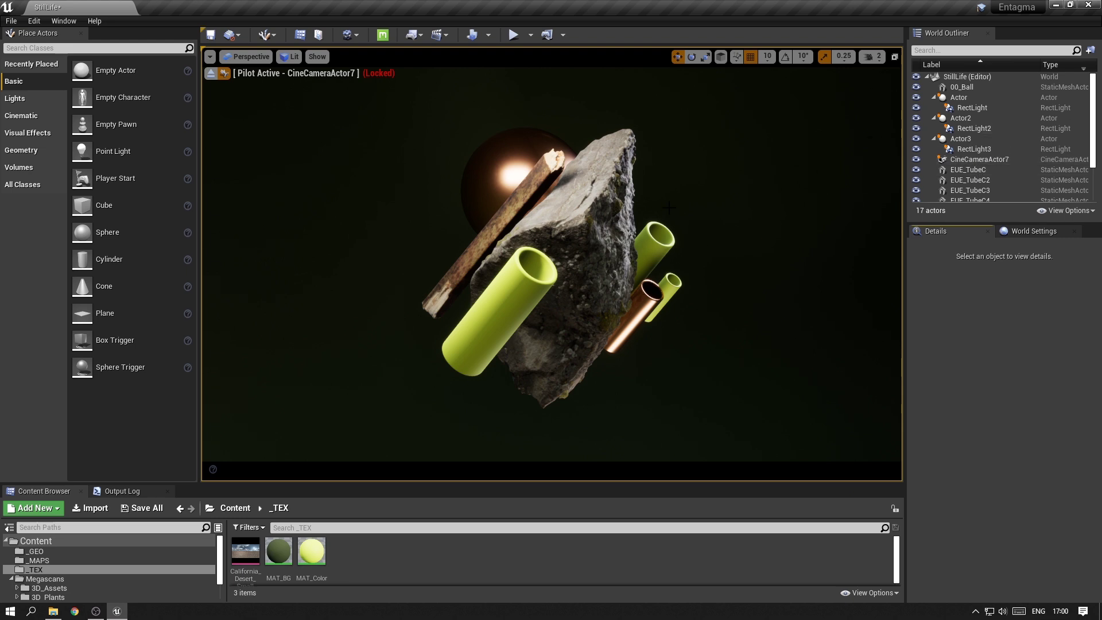